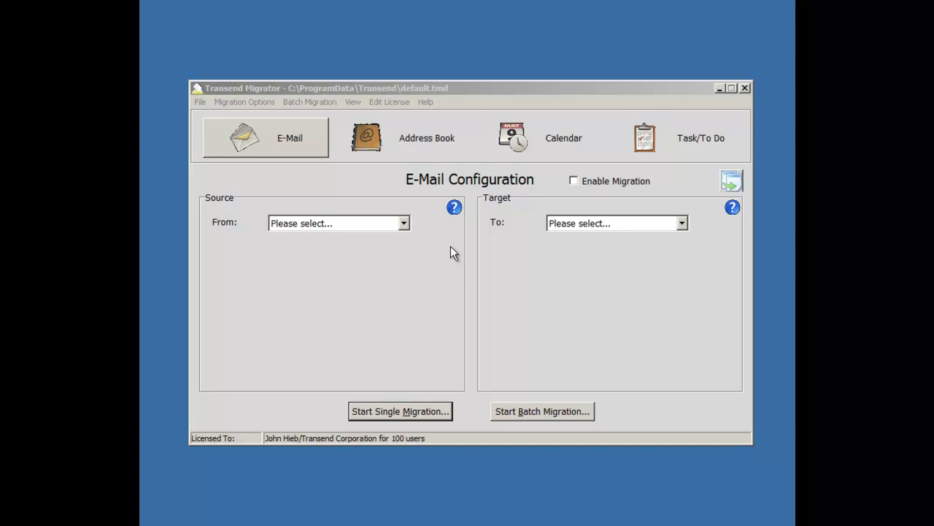
- Set the migration source to IMAP4 Server and the target to Exchange/Outlook
left_click(288, 143)
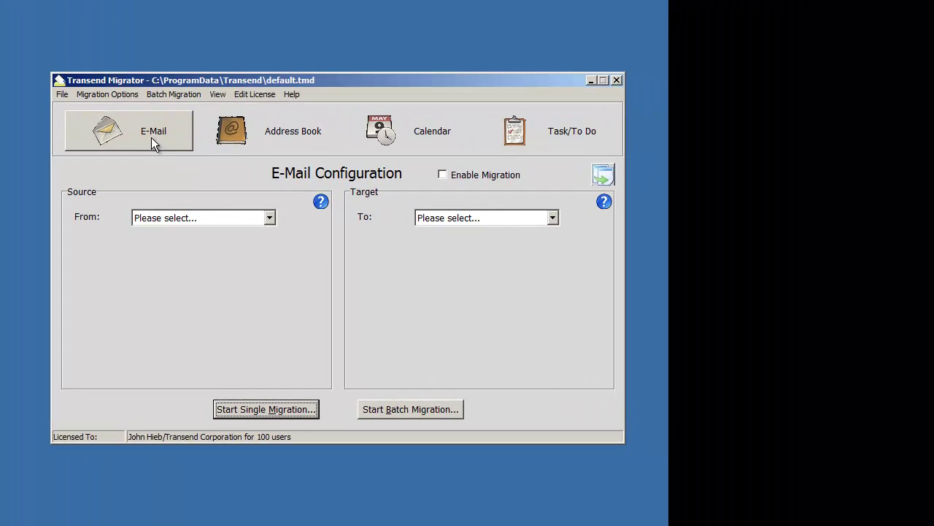
left_click(270, 217)
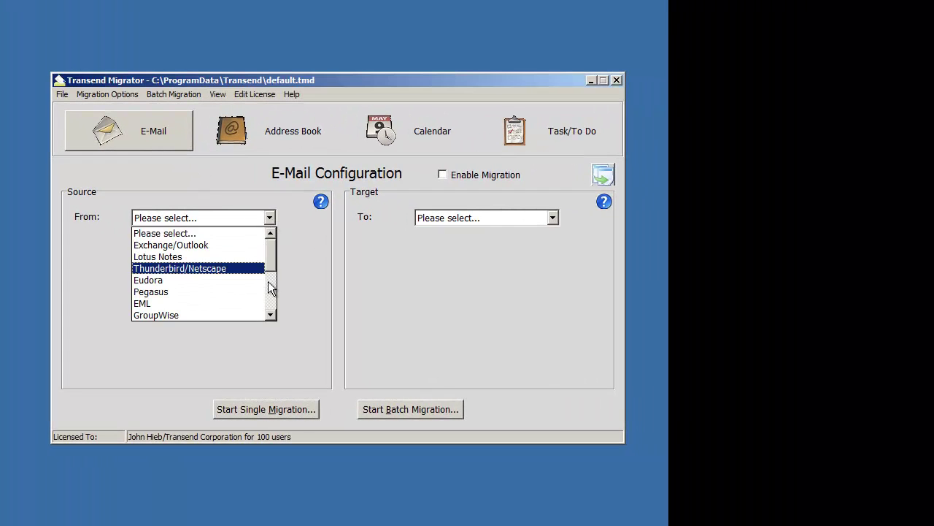
scroll(270, 311, "down", 4)
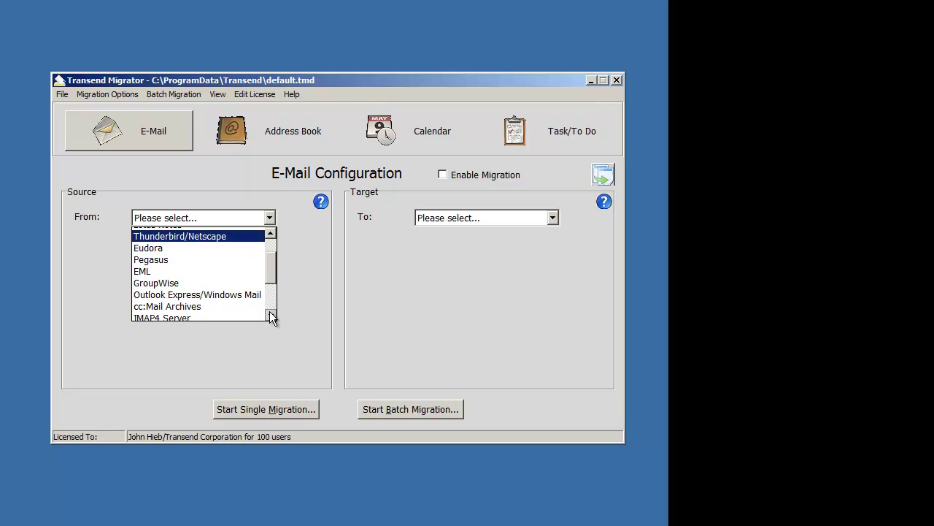
left_click(222, 304)
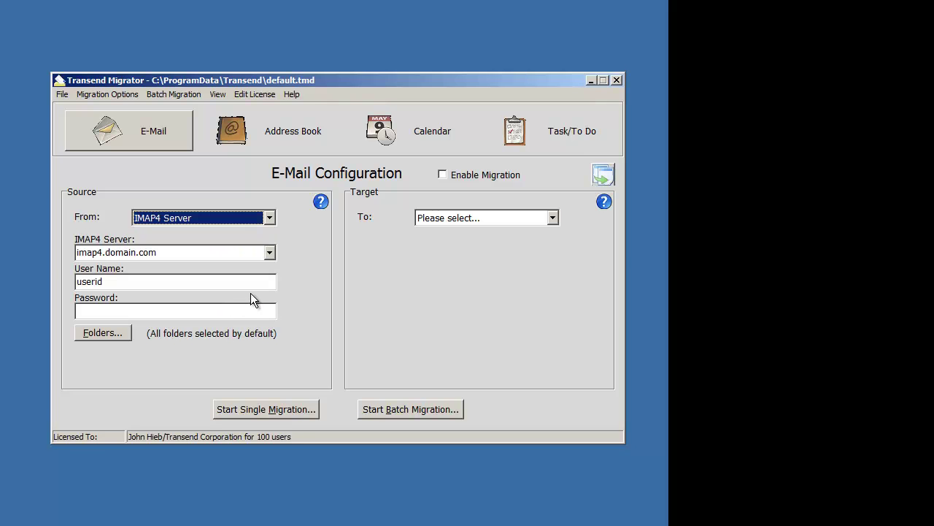
left_click(553, 217)
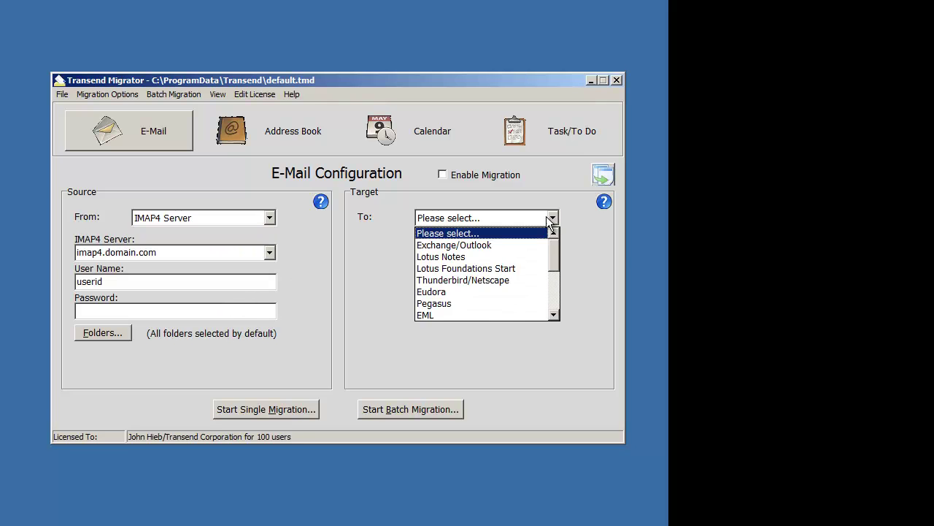
left_click(515, 243)
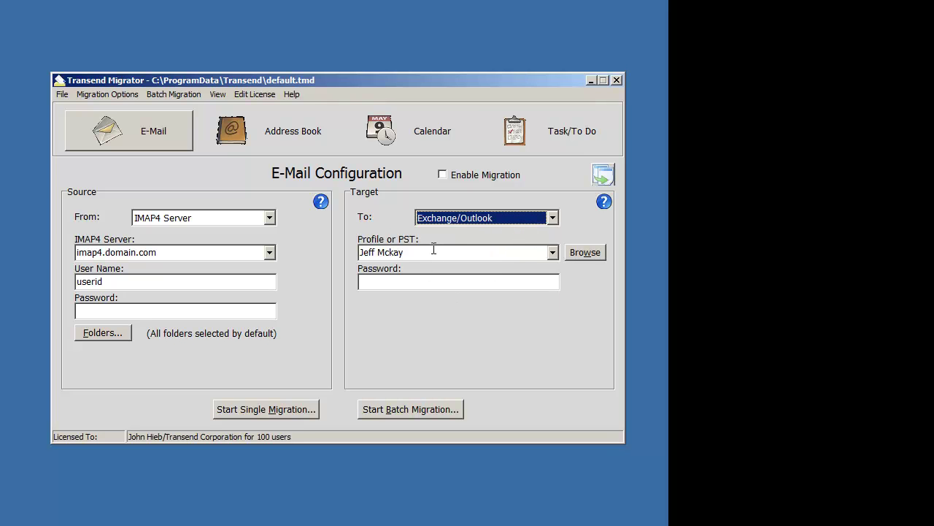
- Enable e-mail migration and enter server 192.168.1.30 with the source user's login credentials
left_click(442, 175)
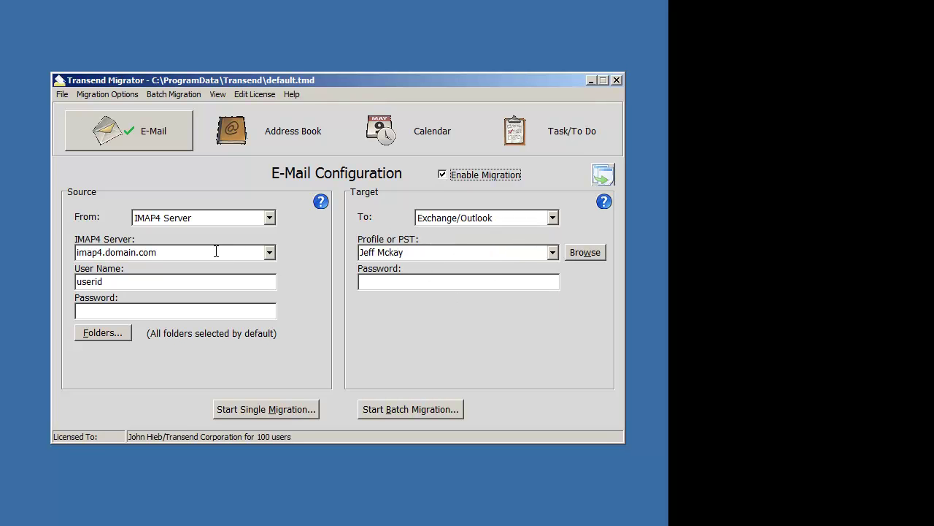
left_click(216, 251)
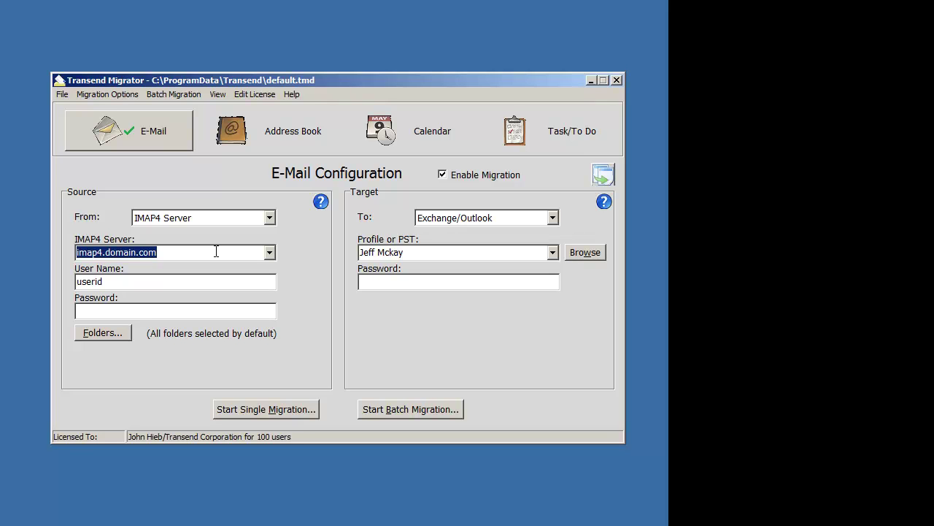
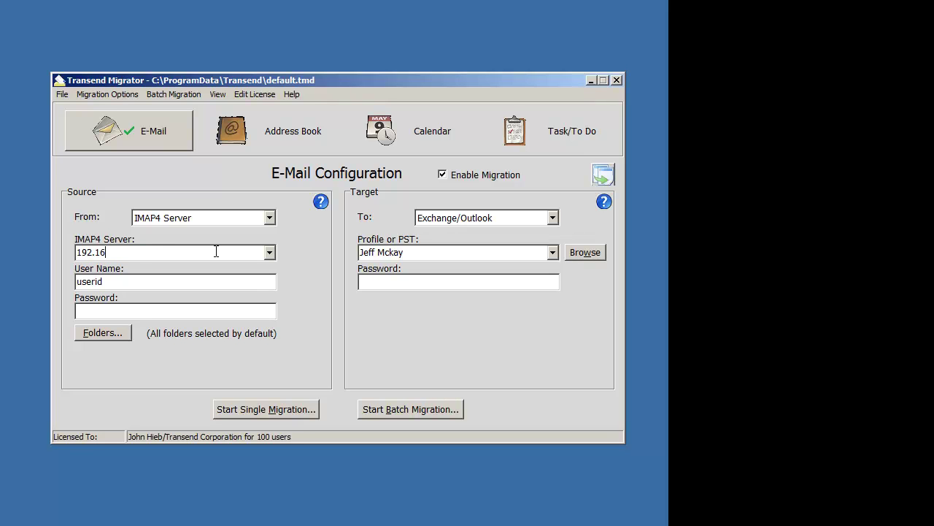
key("Tab")
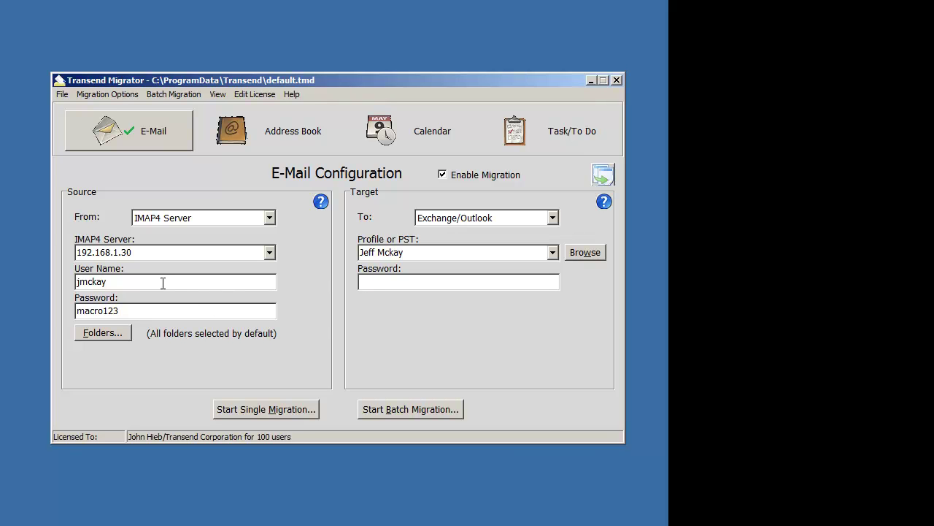
left_click(422, 252)
left_click(434, 252)
left_click_drag(428, 252, 341, 252)
left_click(104, 281)
left_click(424, 254)
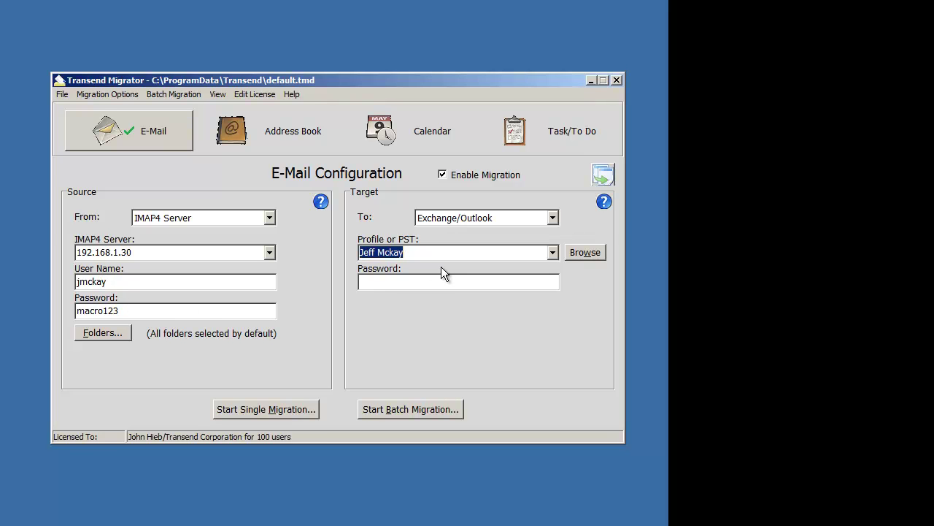
- Open Batch Migration Setup and enter the first user's login, password and mailbox in $Var1–$Var3
left_click(169, 94)
left_click(180, 110)
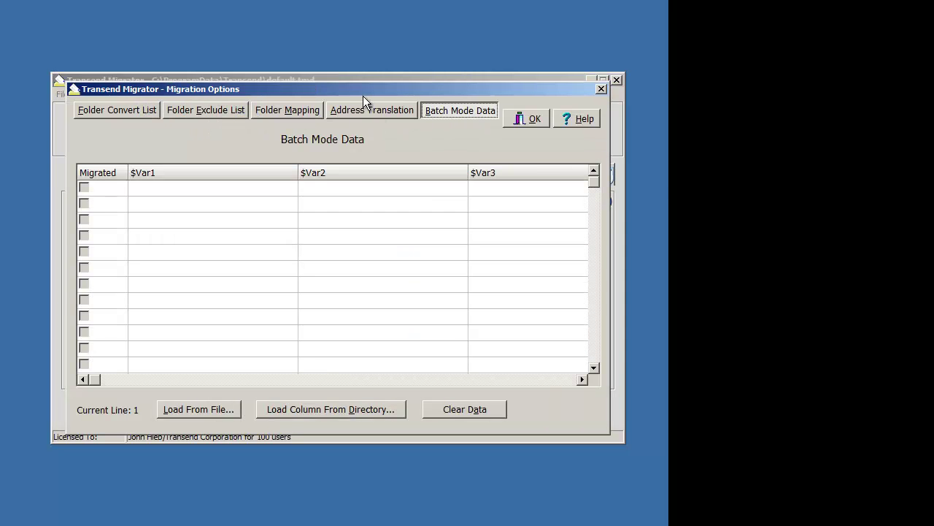
left_click_drag(363, 96, 400, 173)
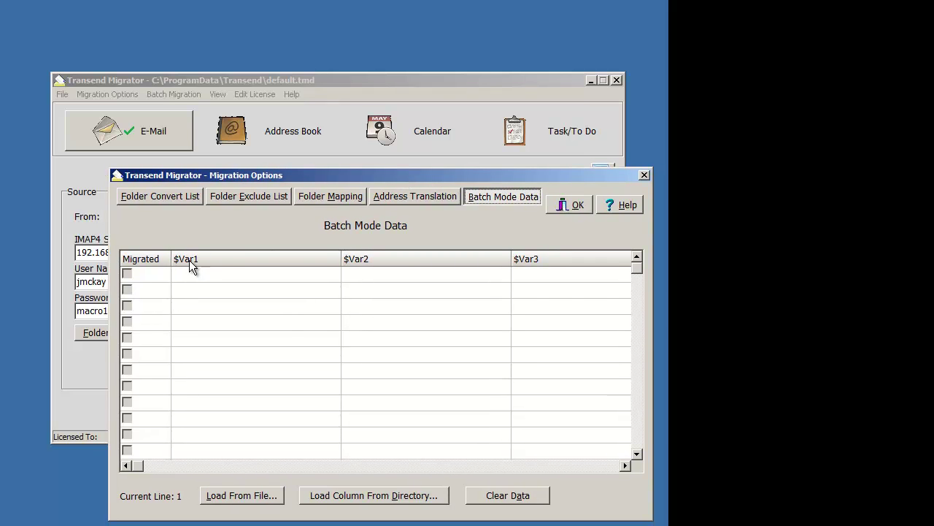
left_click(289, 275)
key("Tab")
key("Tab")
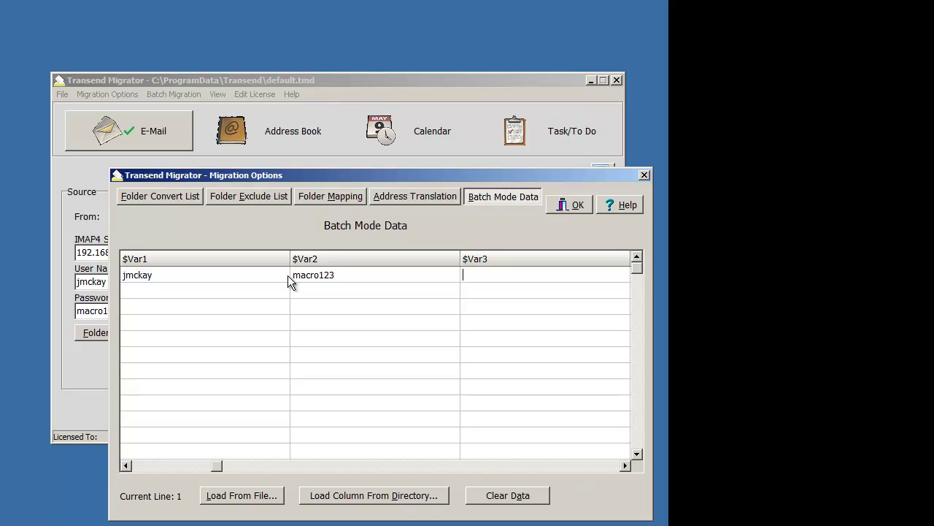
- Enter the second user's login, password and mailbox name in the next row and commit it
key("Home")
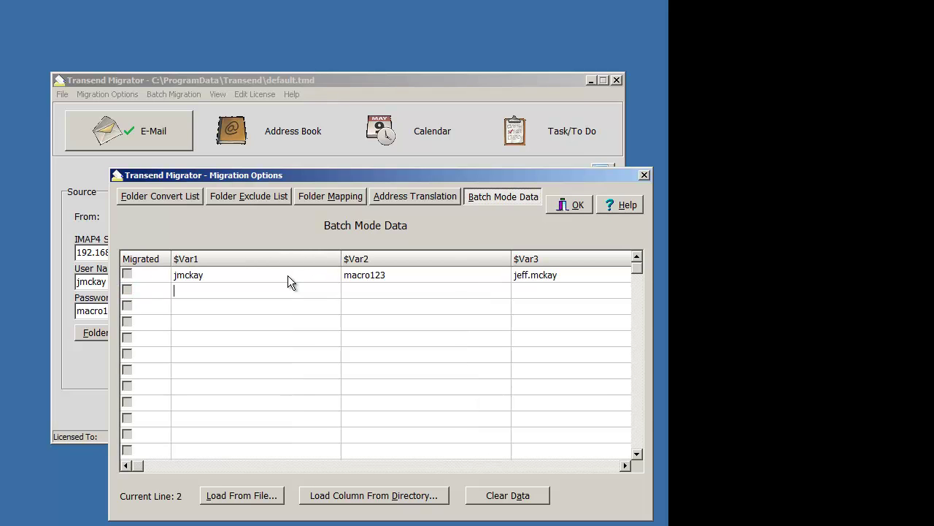
key("Tab")
key("Tab")
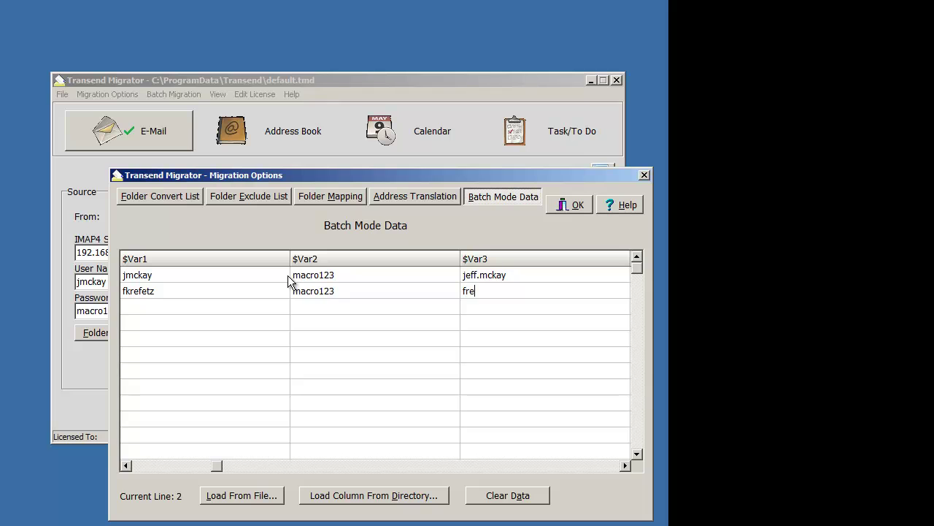
key("Home")
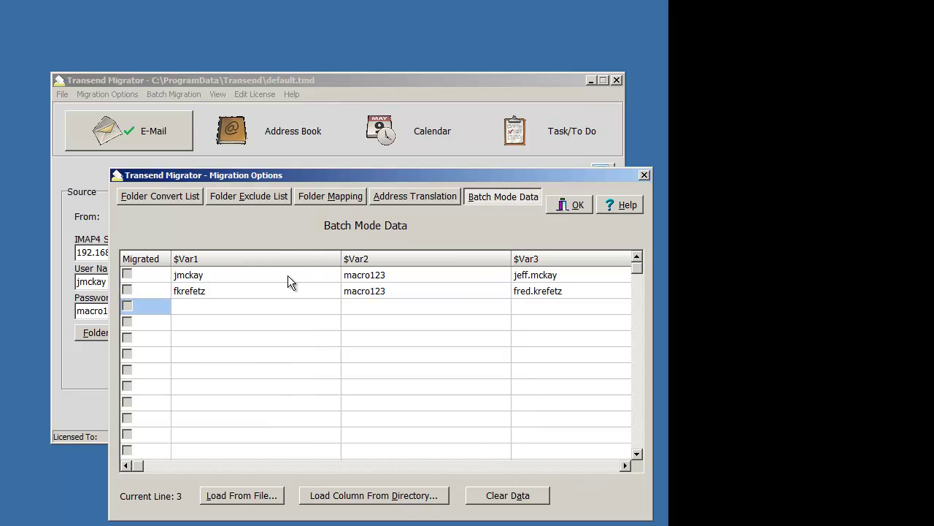
key("Tab")
- Save the batch data, then set User Name to $var1, Password to $var2, Profile to pdcex!!$var3
left_click(568, 206)
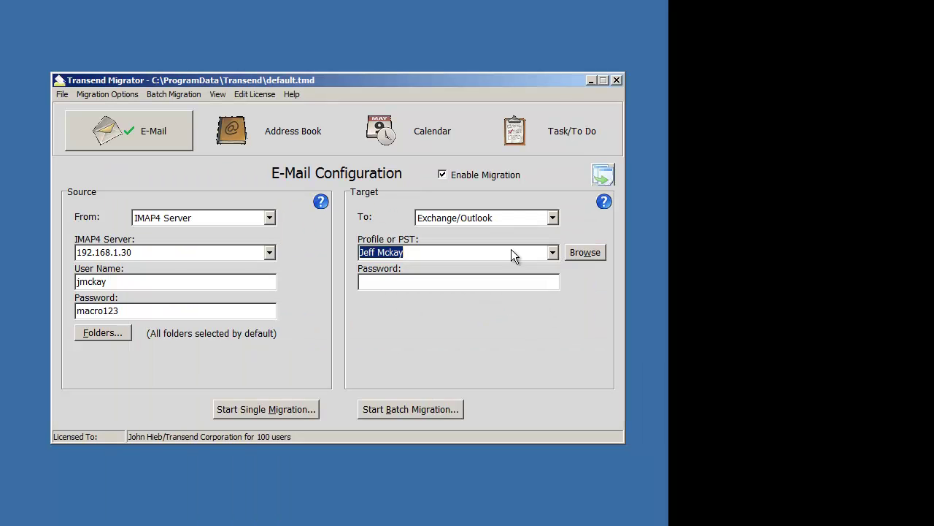
left_click_drag(173, 284, 66, 284)
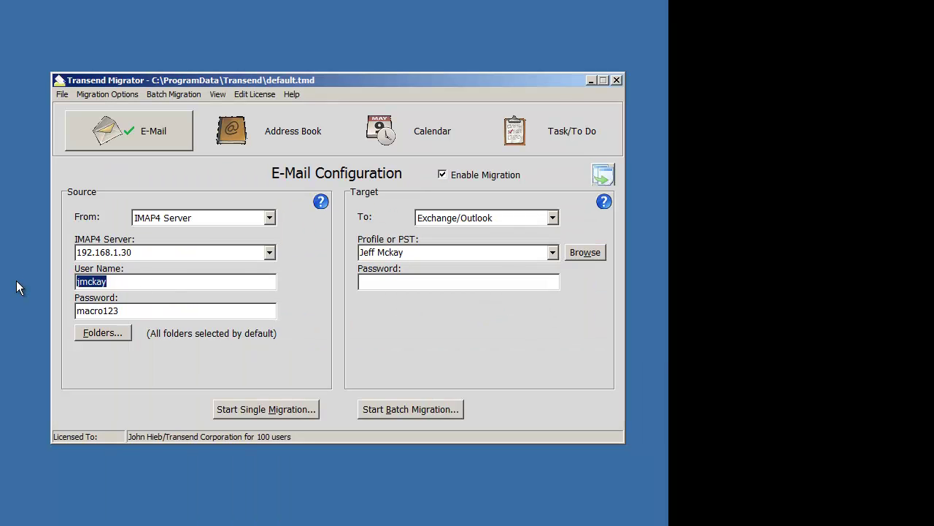
type("$var1")
left_click_drag(139, 311, 2, 299)
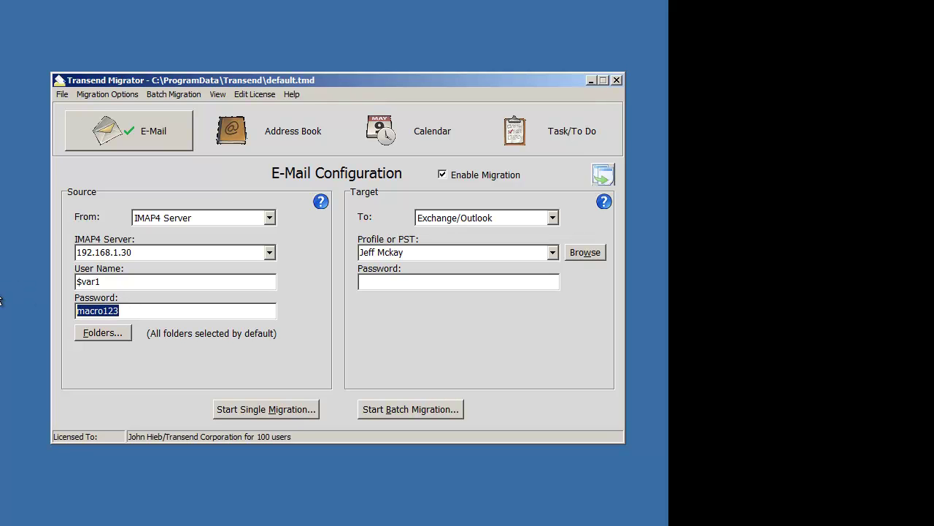
type("$var2")
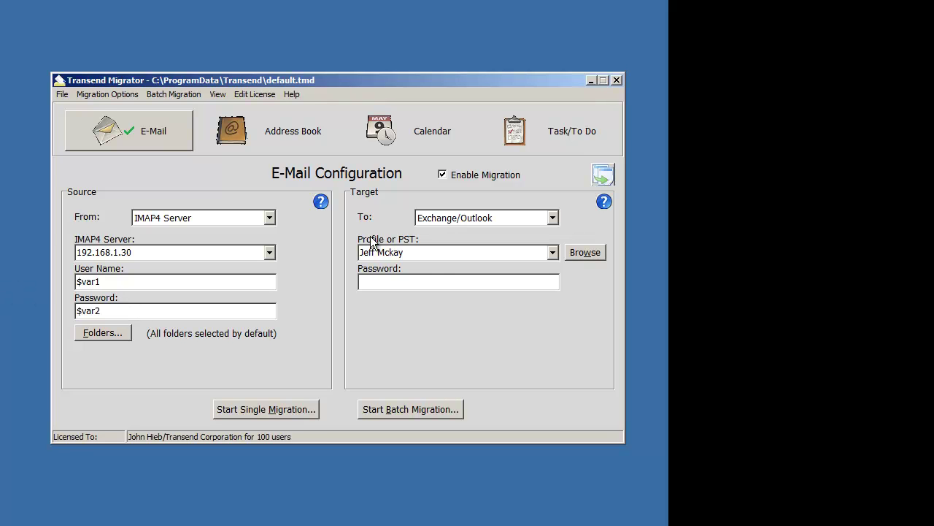
left_click(449, 252)
type("pdcex!!$var3")
- Start the 2-user batch migration, accept both prompts, and set Concurrent Migrations to 2
left_click(379, 409)
left_click(388, 321)
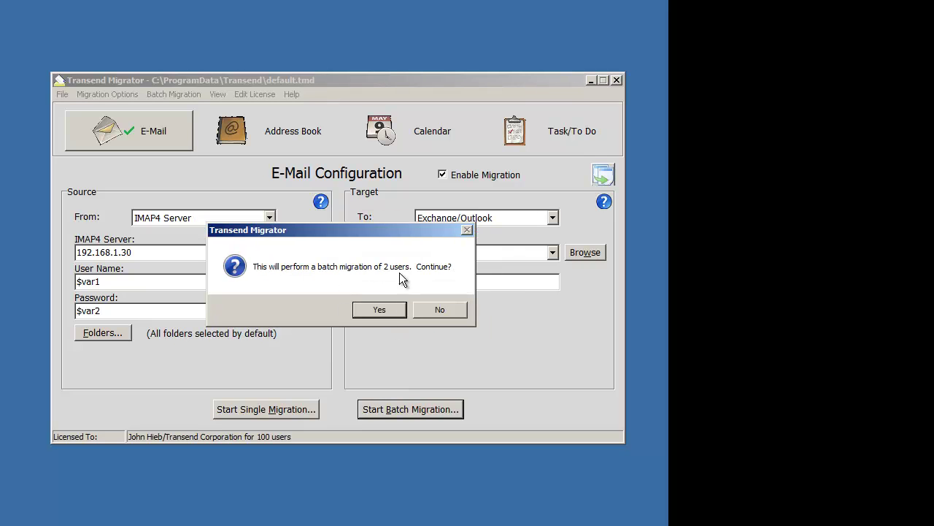
left_click(379, 310)
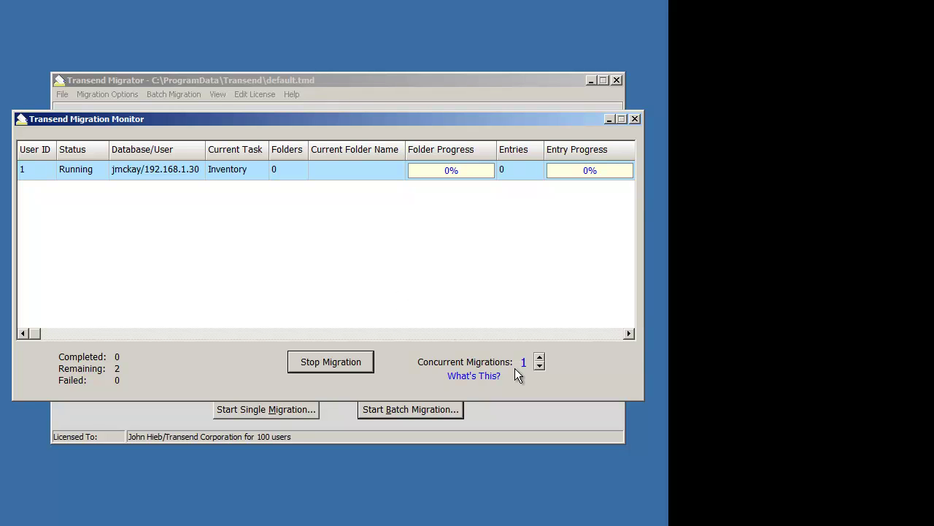
left_click(540, 359)
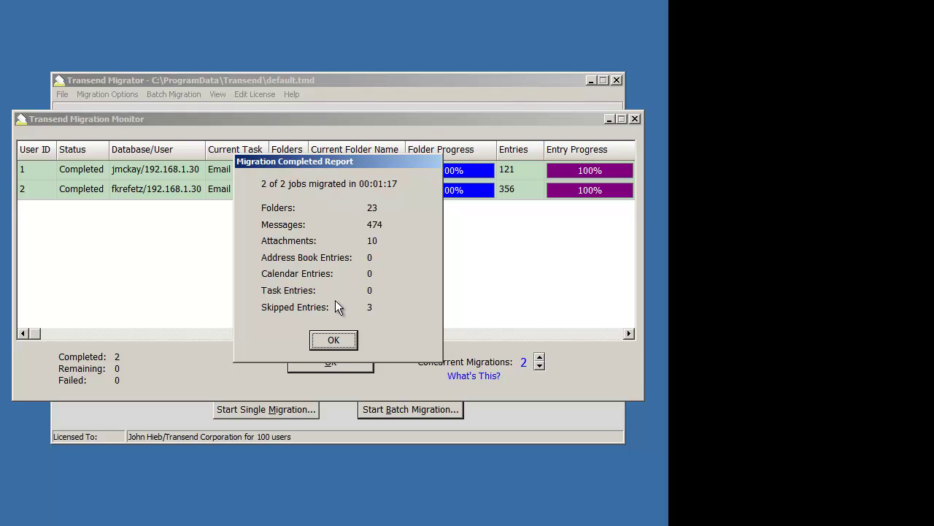
- Dismiss the Migration Completed Report and close the Transend Migration Monitor window
left_click(343, 340)
left_click(338, 363)
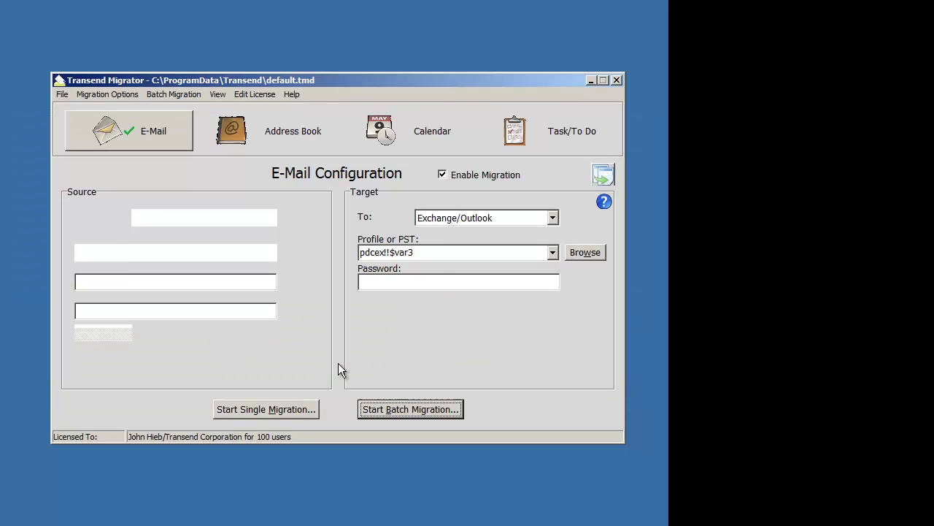